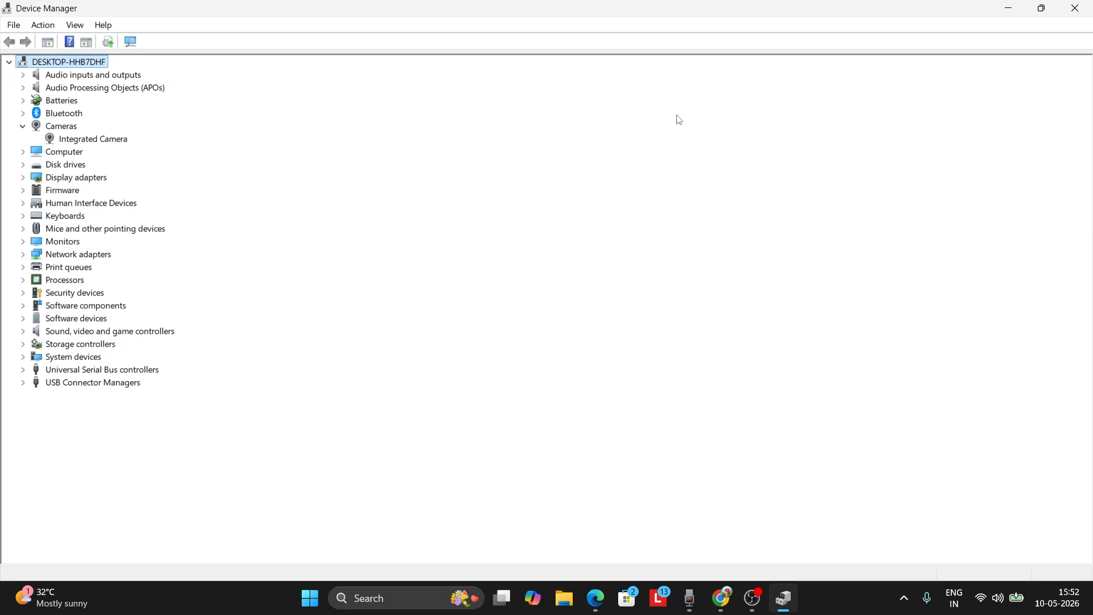
Step: Close Device Manager and open Windows Settings
click(1081, 11)
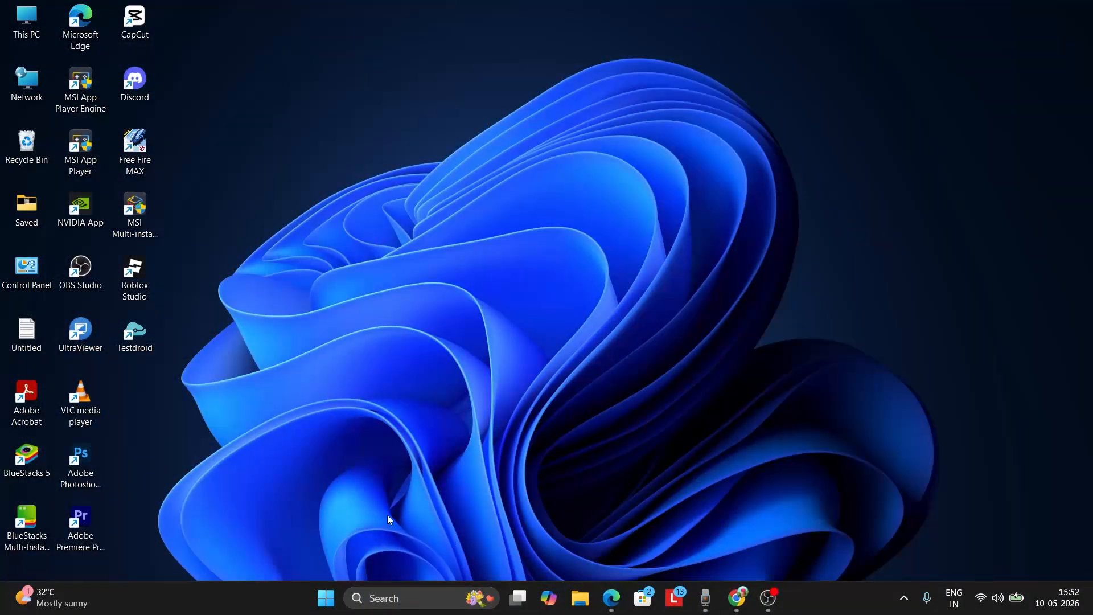
right_click(333, 596)
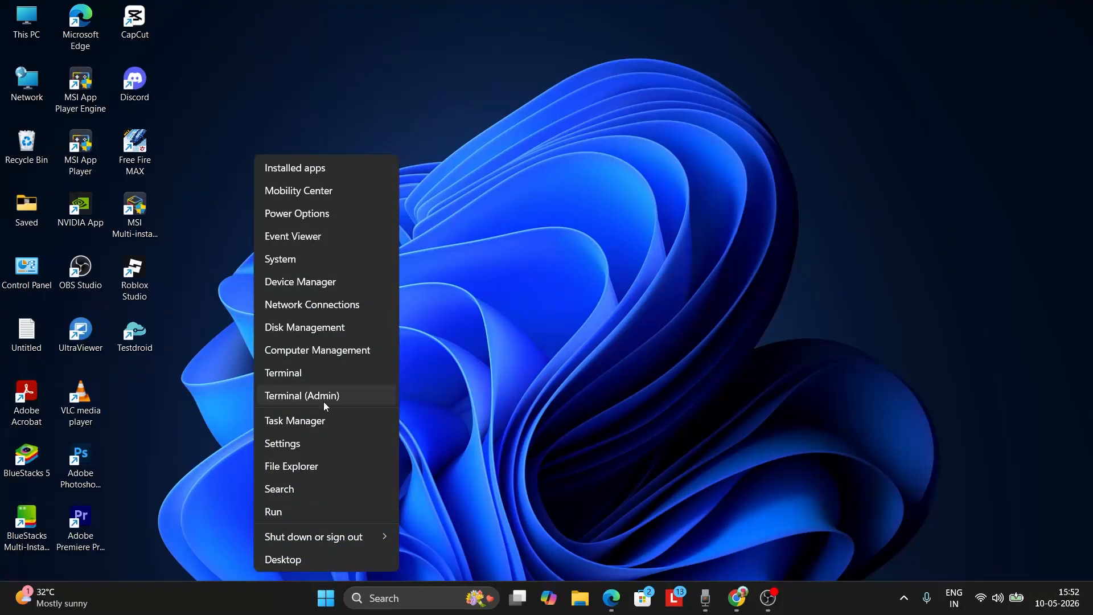
click(314, 449)
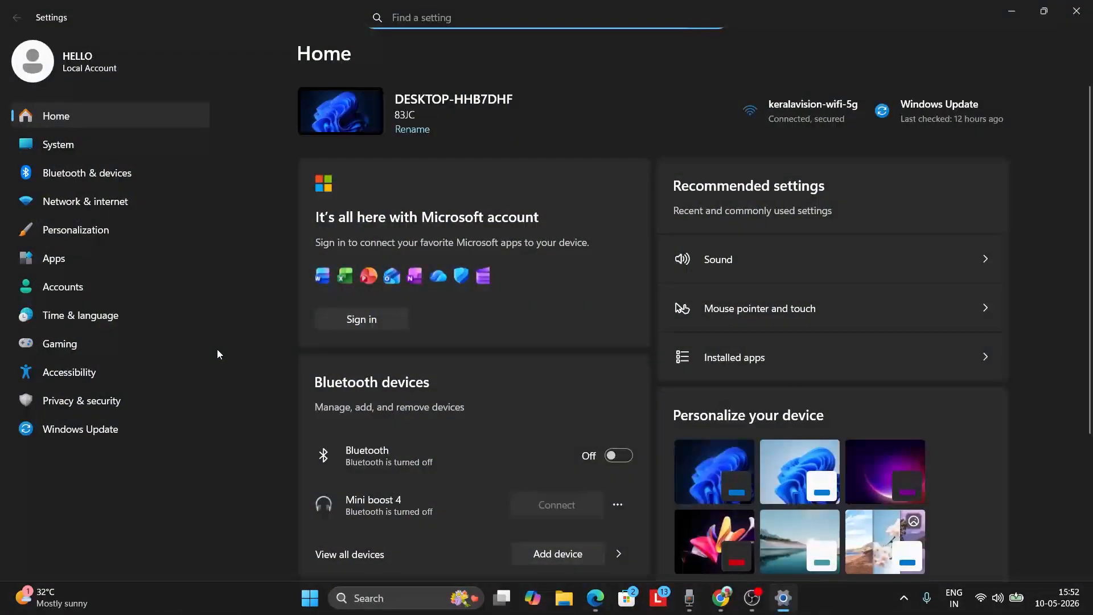
Step: Open the camera privacy settings under Privacy & security and review which apps may access the camera
click(139, 406)
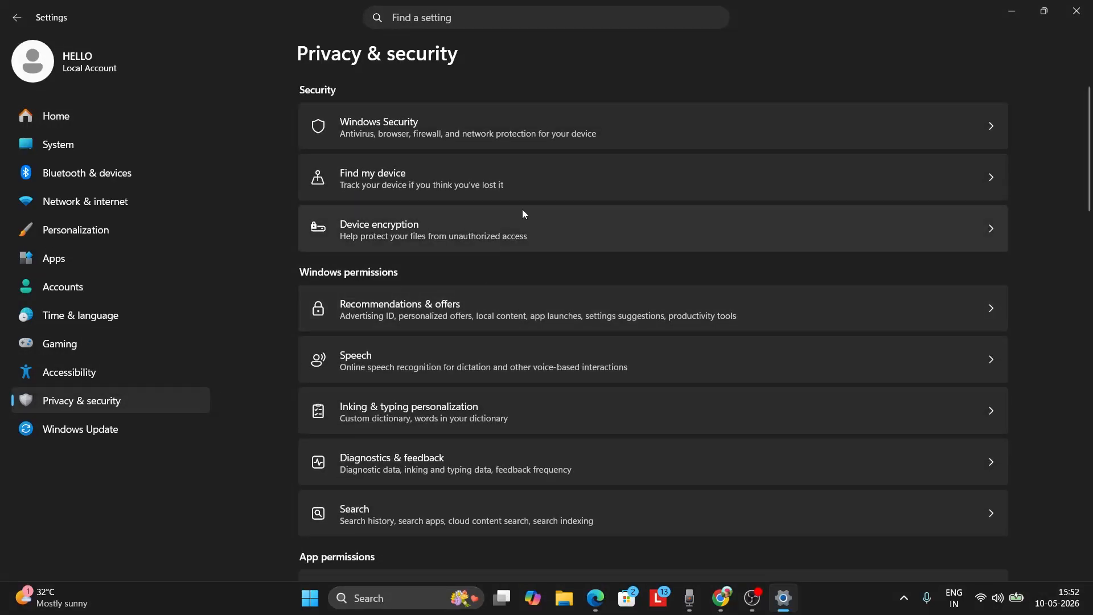
scroll(541, 261, down, 5)
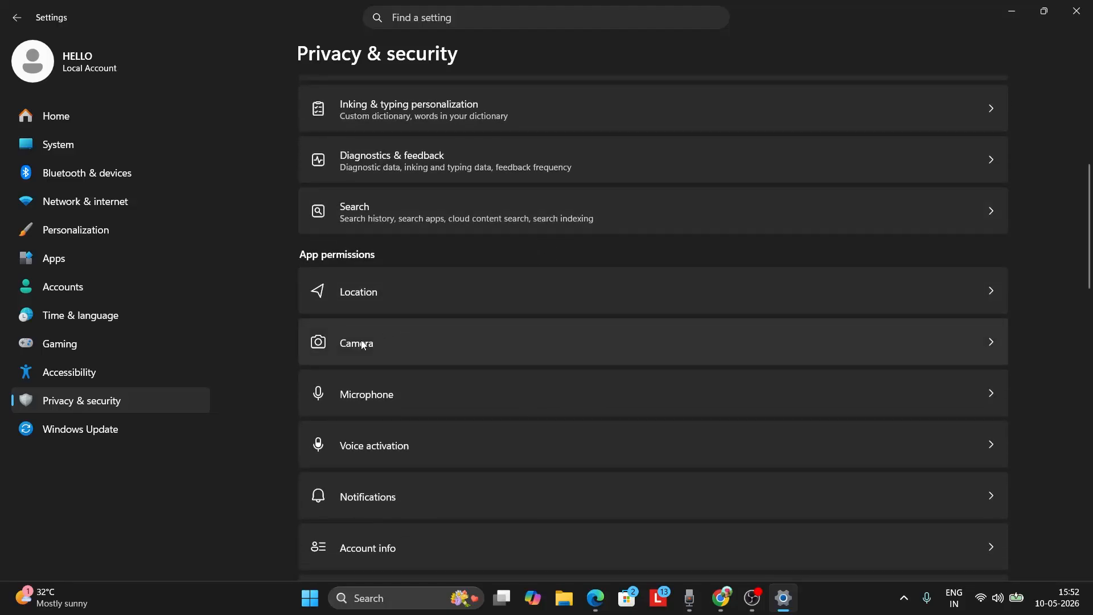
click(992, 343)
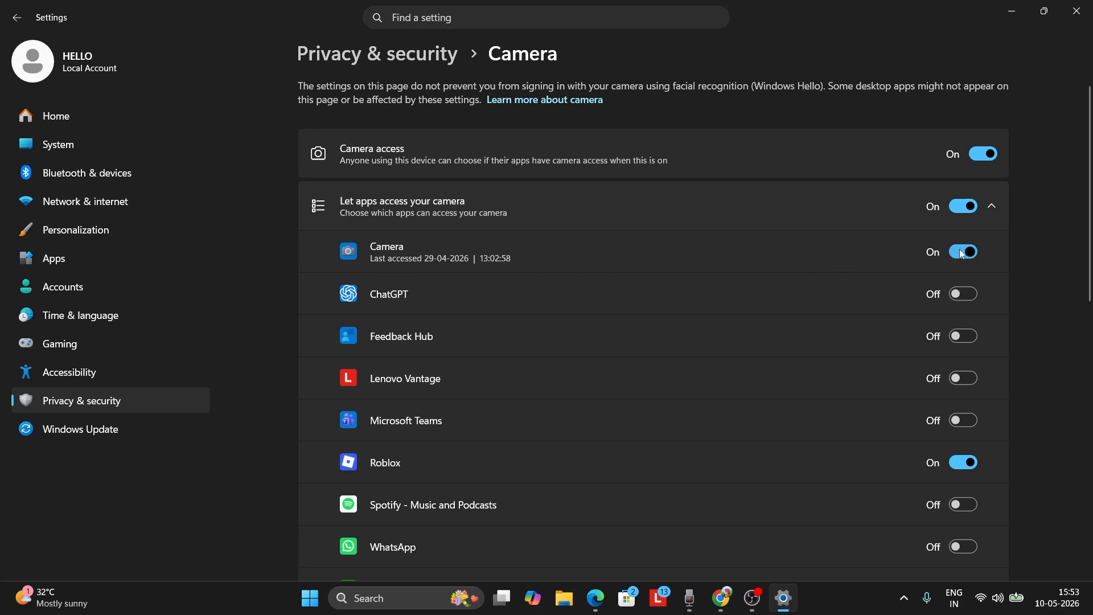
scroll(713, 274, down, 6)
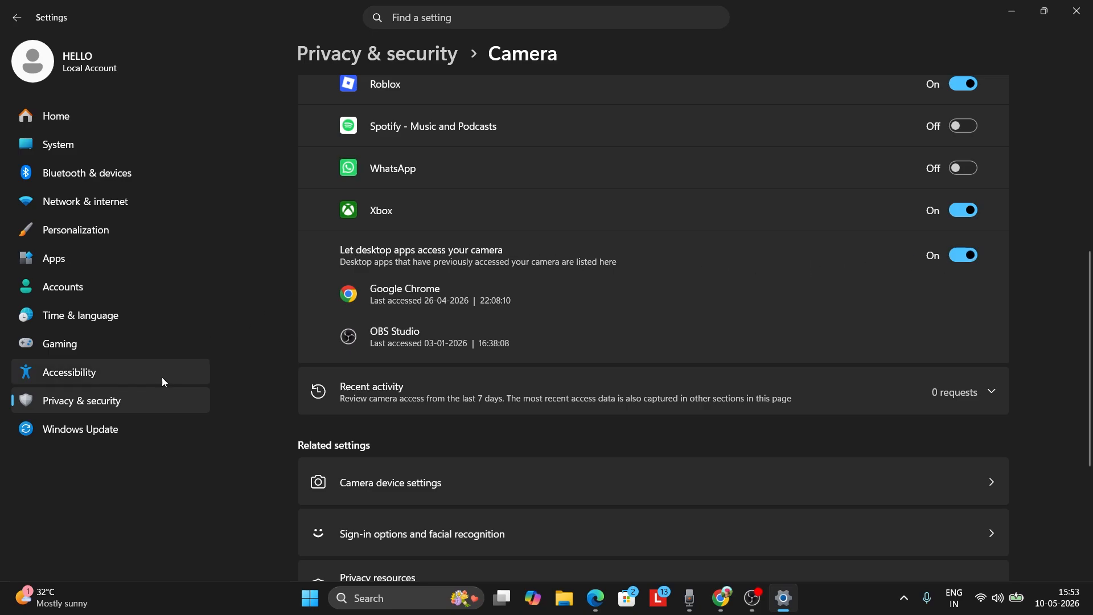
Step: Open the optional updates list under Windows Update advanced options and expand the driver updates
click(117, 430)
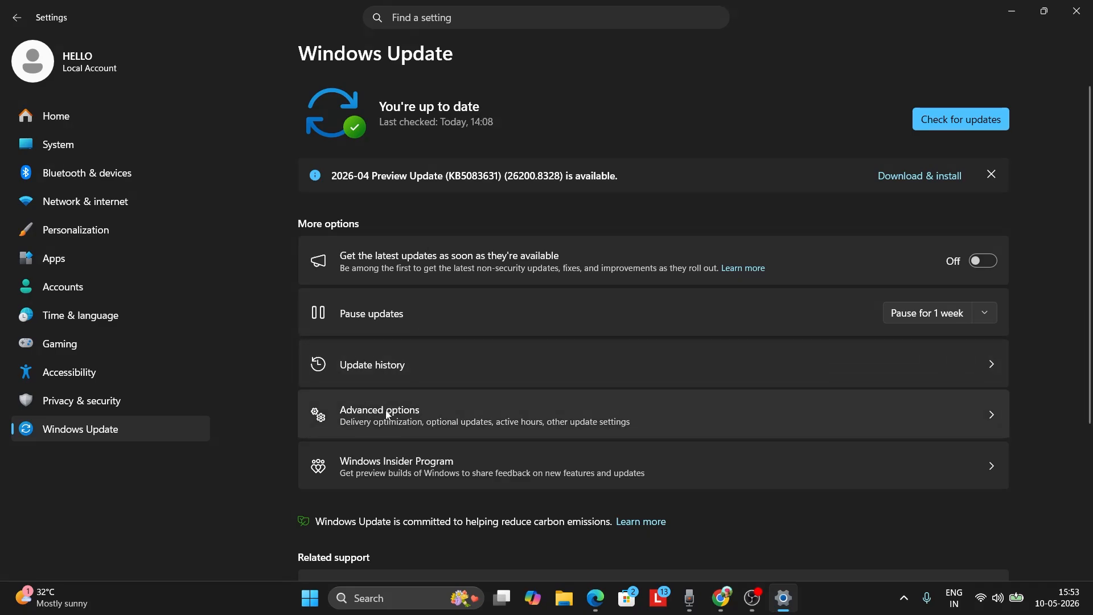
click(428, 410)
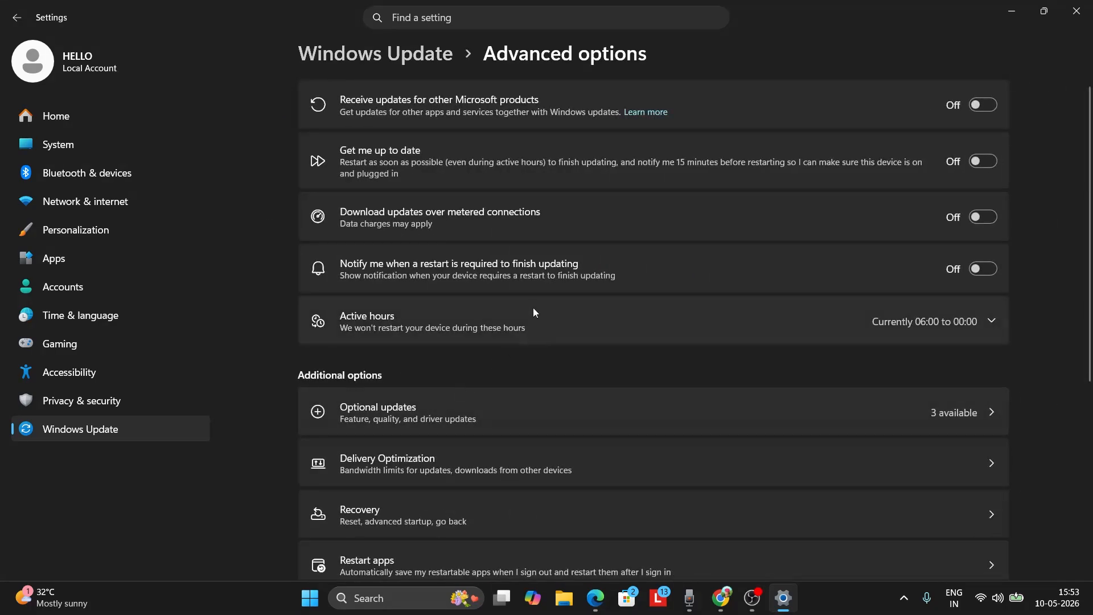
scroll(449, 330, down, 2)
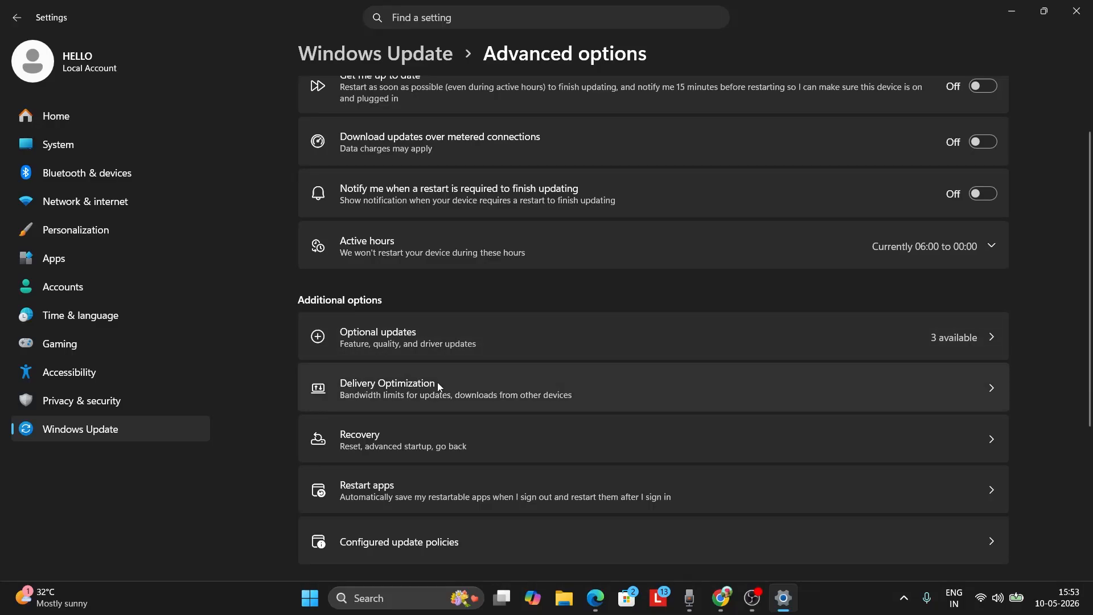
click(437, 337)
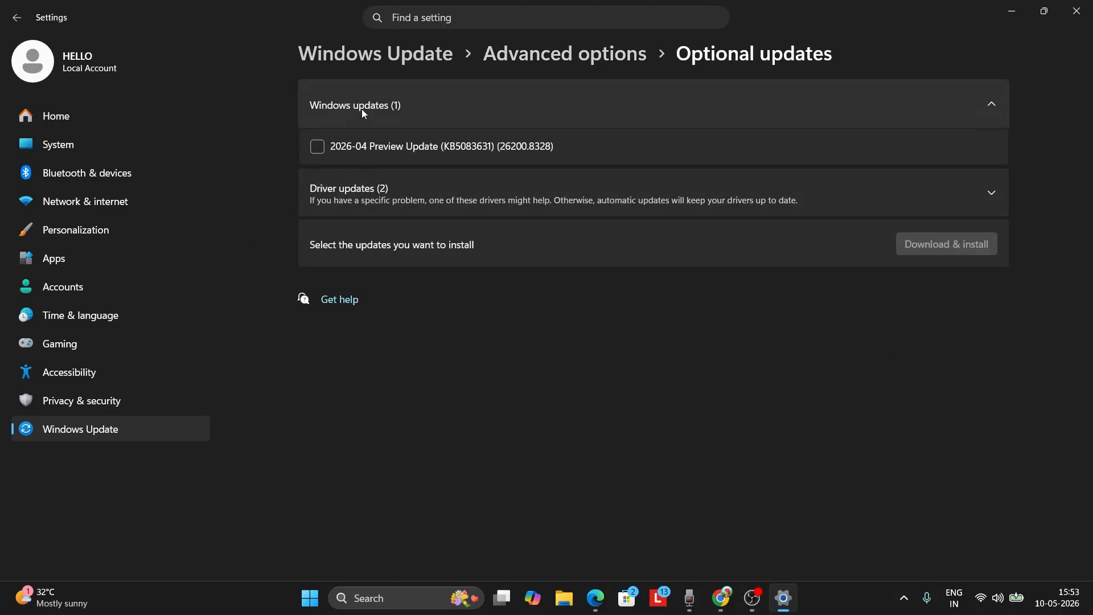
click(991, 193)
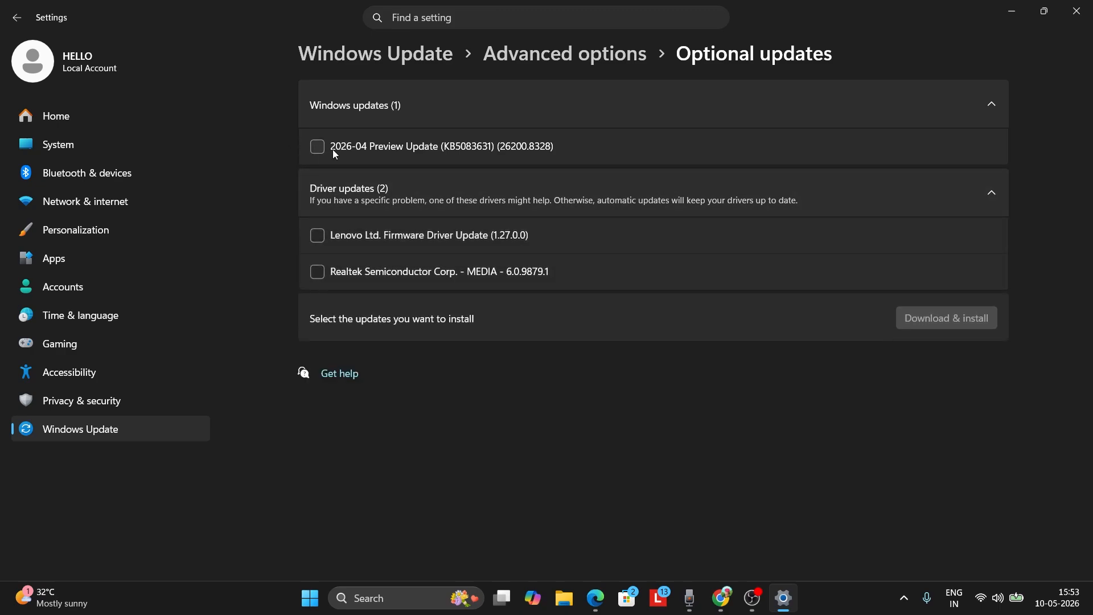
Step: Tick the 2026-04 Preview Update, Lenovo firmware and Realtek media driver updates, then close Settings
click(318, 147)
click(317, 236)
click(318, 272)
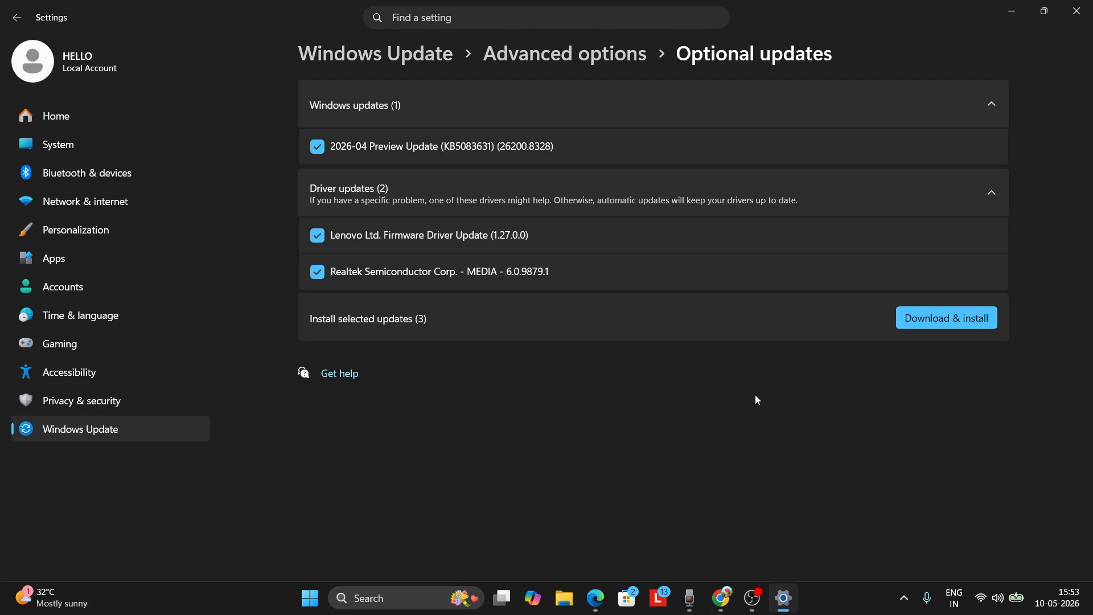
click(1075, 11)
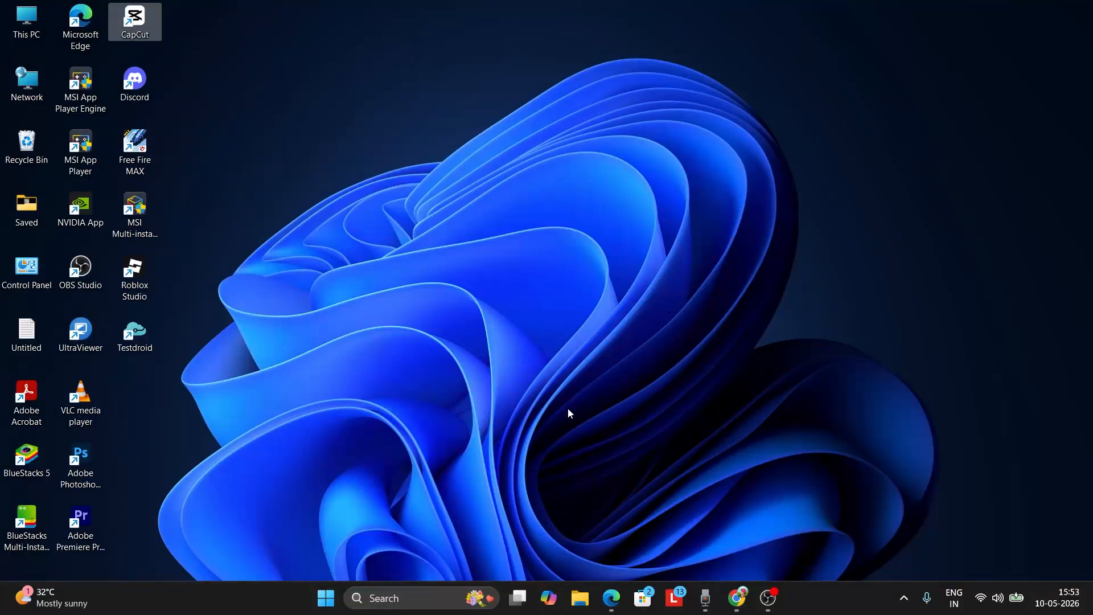
Step: Search for cmd and open Command Prompt as administrator
click(374, 600)
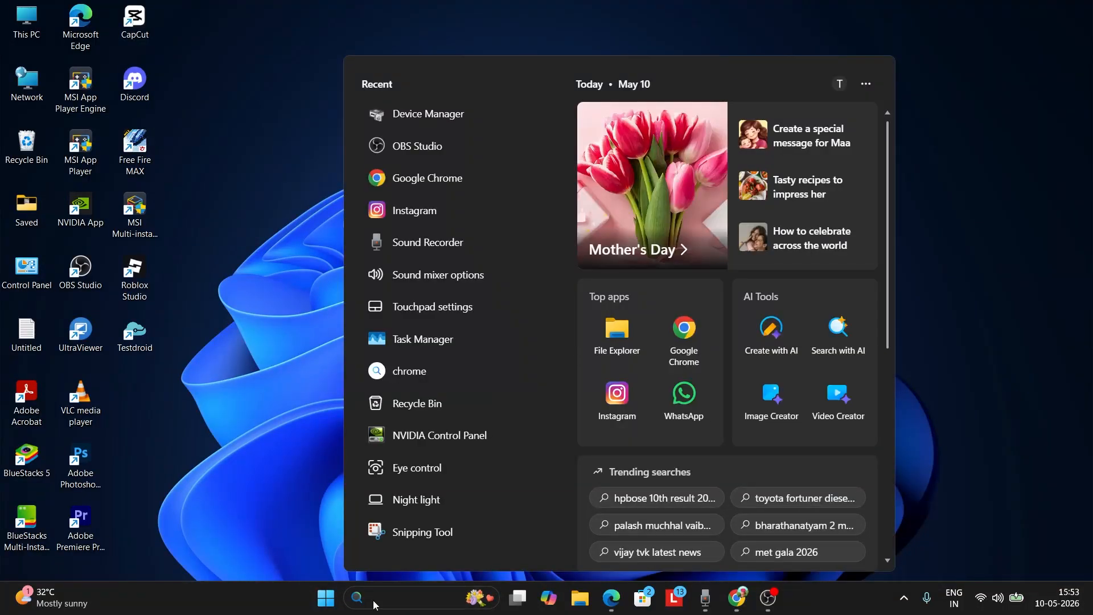
text(cmd)
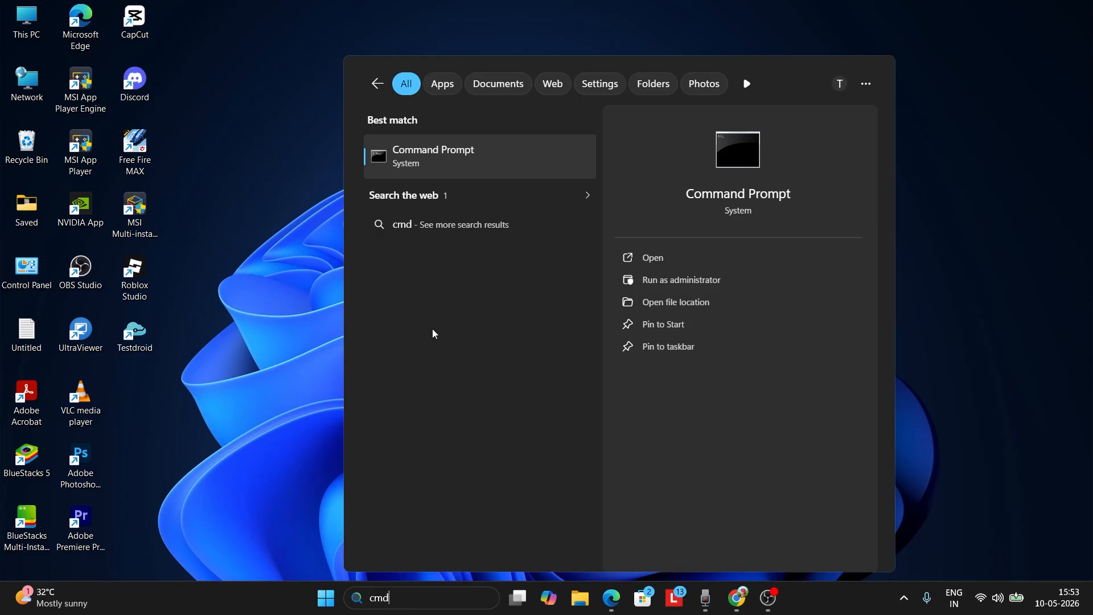
click(671, 279)
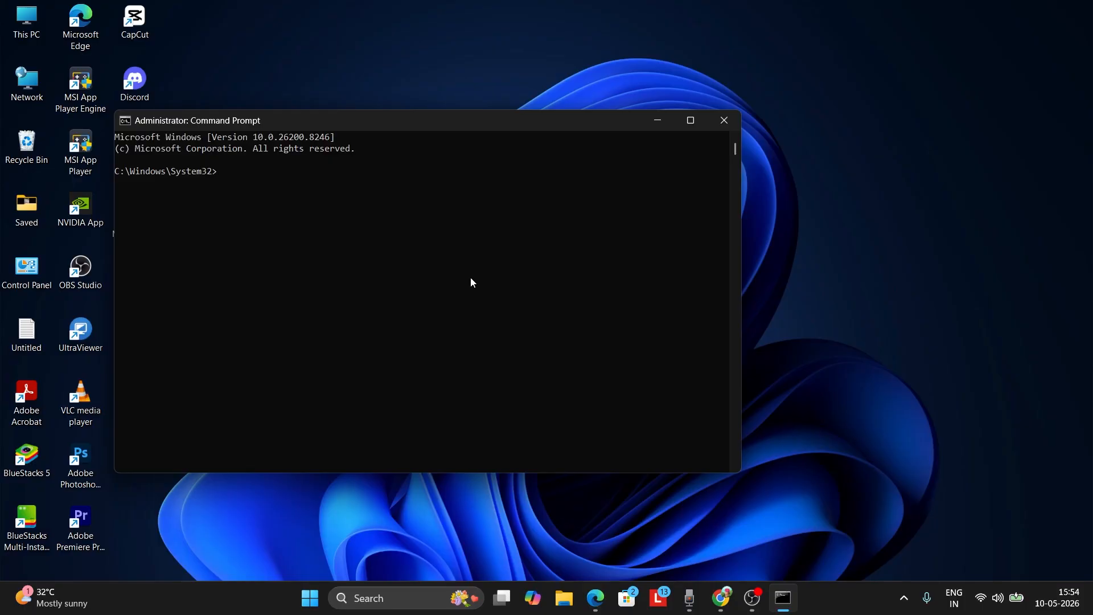
Step: Run the system file check with sfc /scannow in the administrator Command Prompt
text(sfc /scannow)
key(Return)
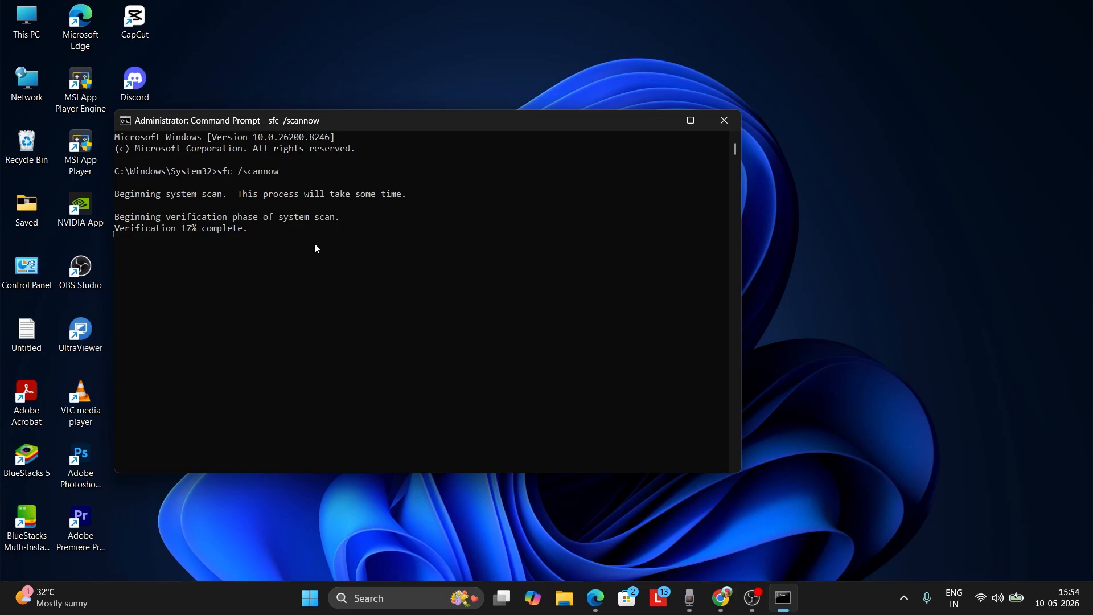
Step: Minimize Command Prompt and open Device Manager from the taskbar search
click(657, 120)
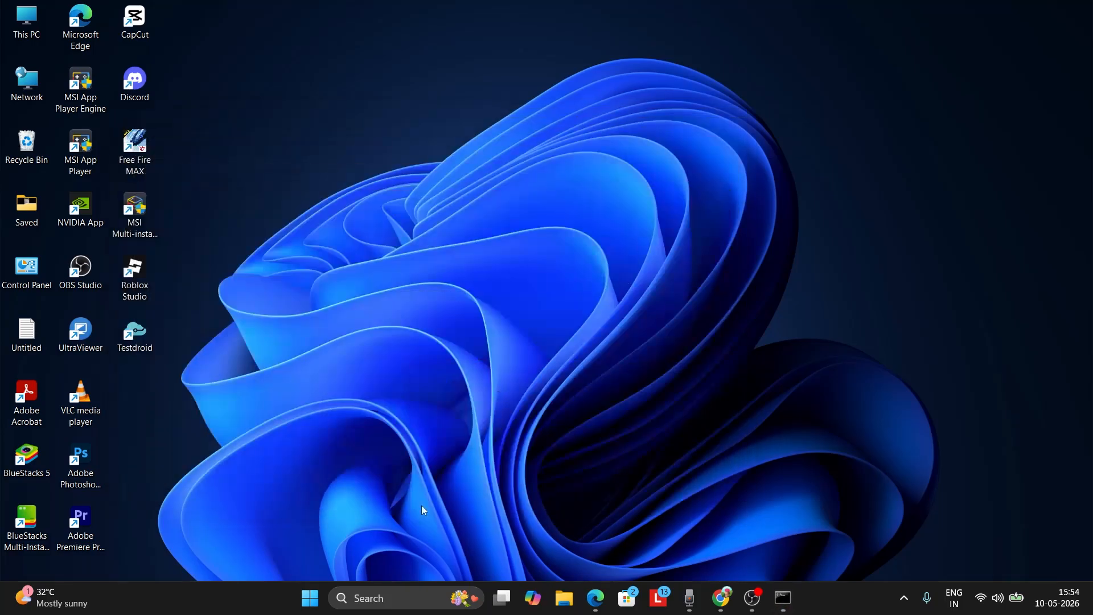
click(378, 593)
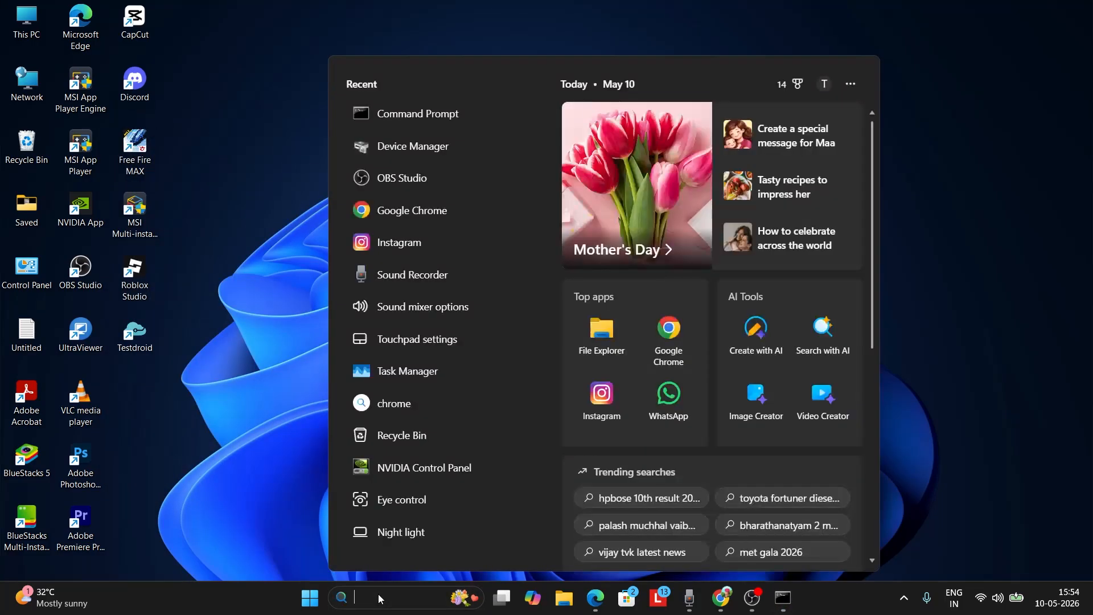
text(dev)
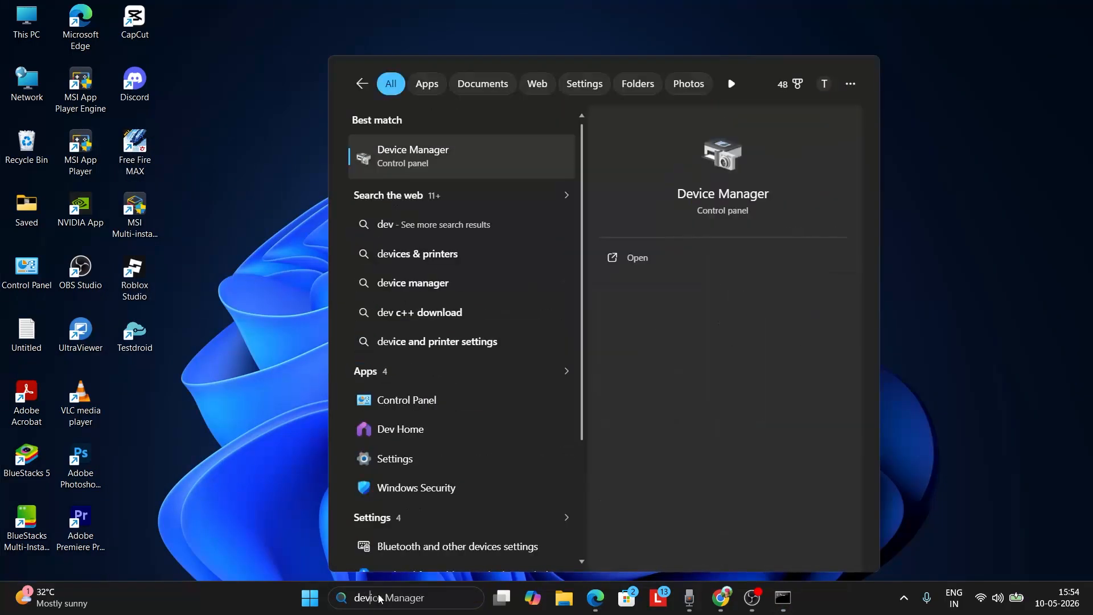
click(450, 163)
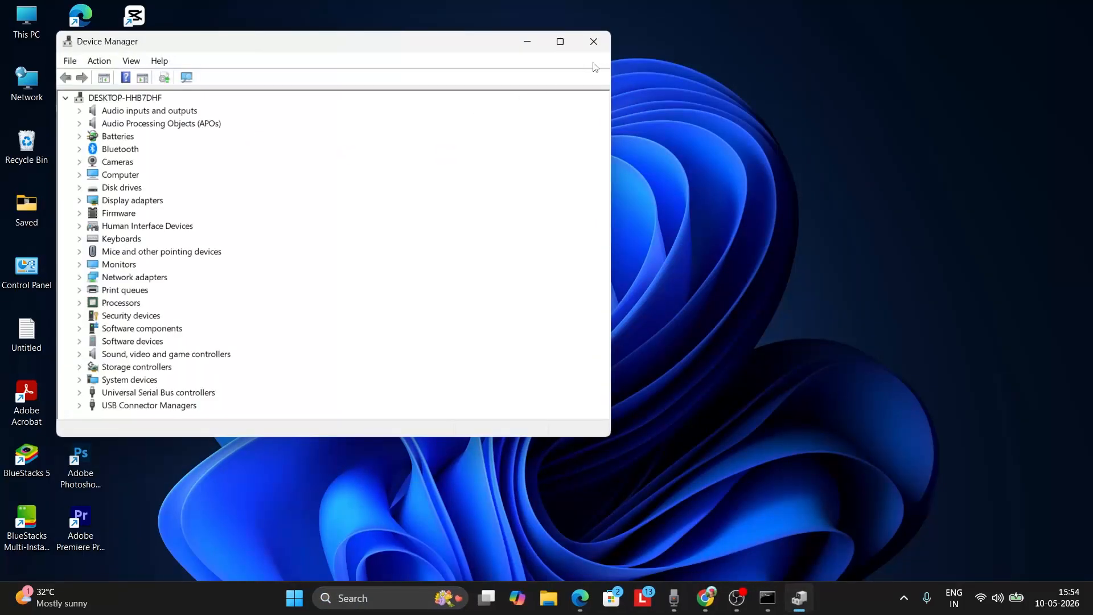
Step: Maximize the Device Manager window
click(560, 43)
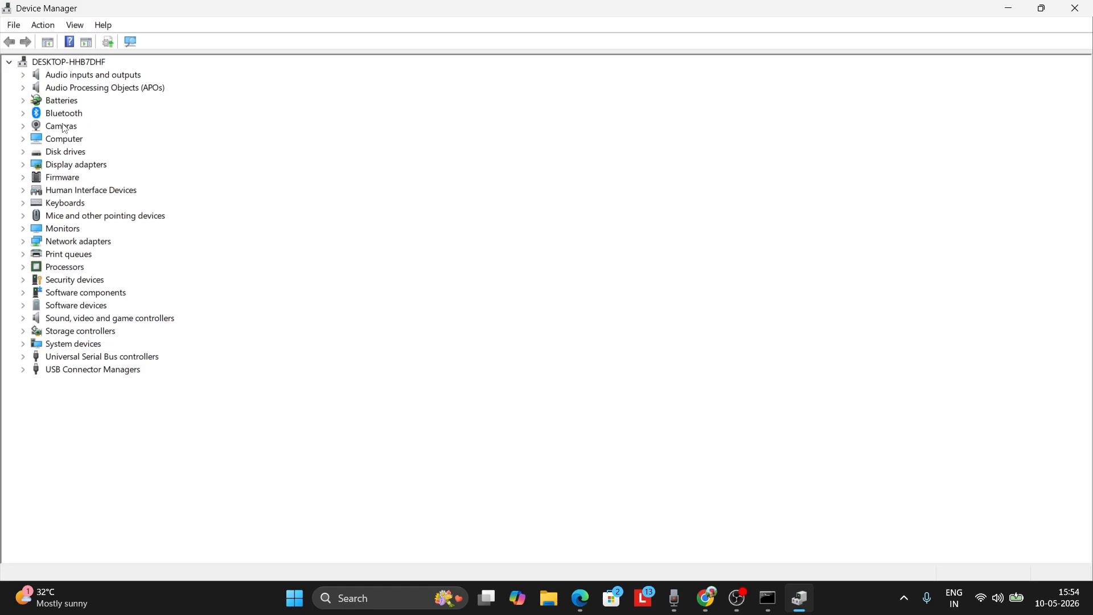
click(51, 34)
click(53, 33)
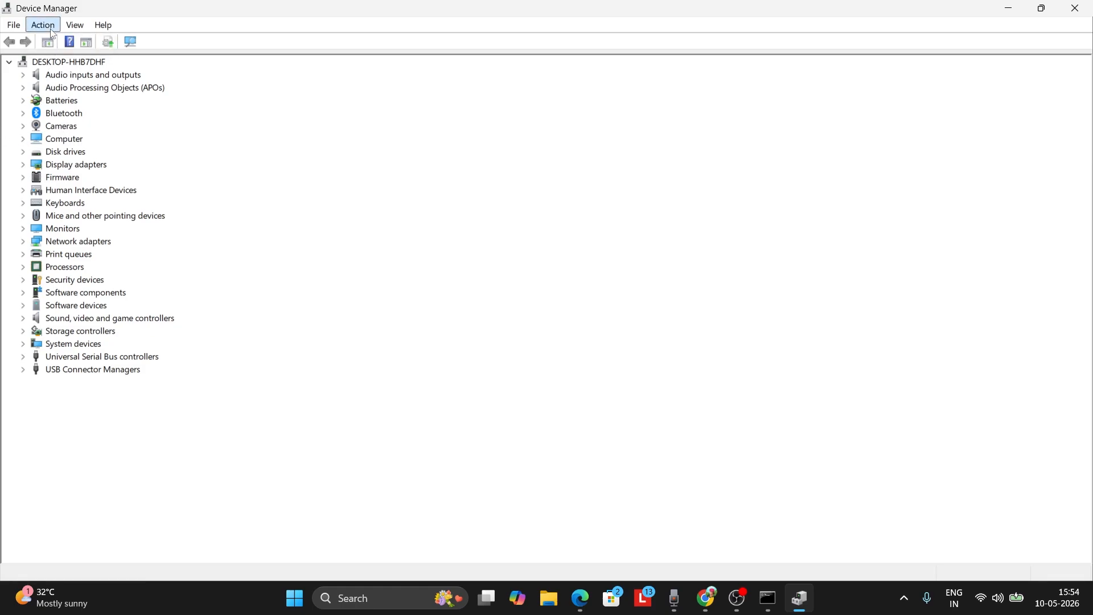
click(50, 28)
click(149, 148)
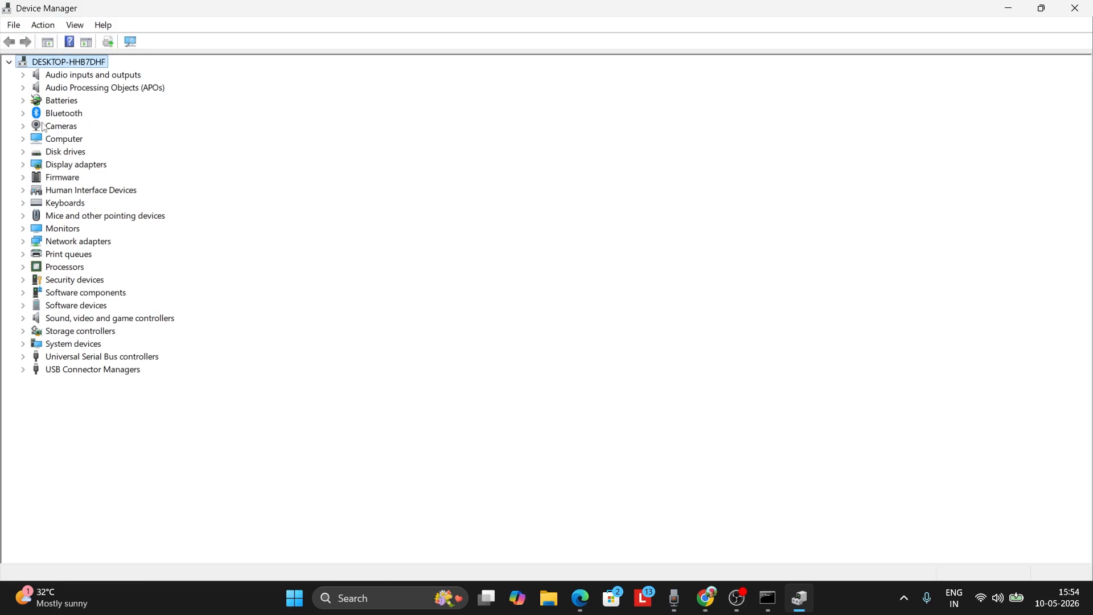
Step: Expand Cameras and scan the Cameras category for hardware changes
click(23, 126)
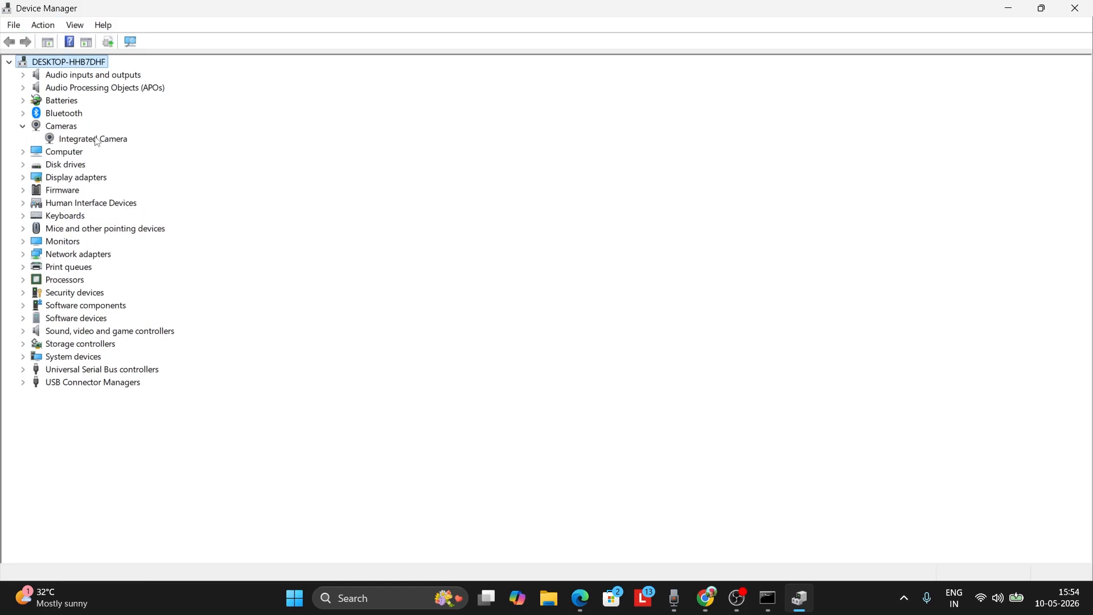
right_click(67, 125)
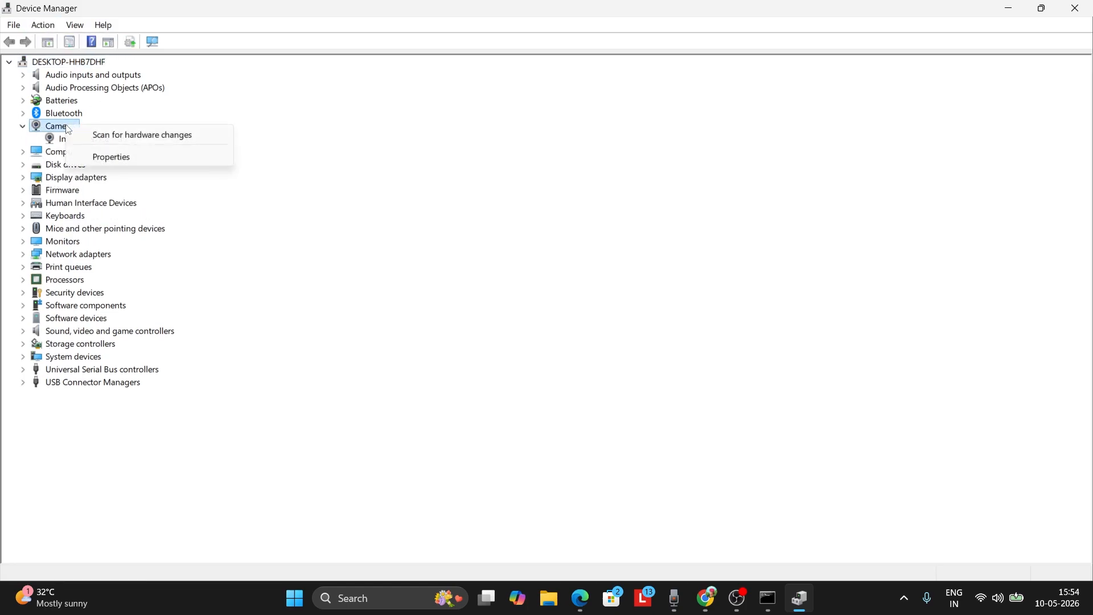
click(119, 141)
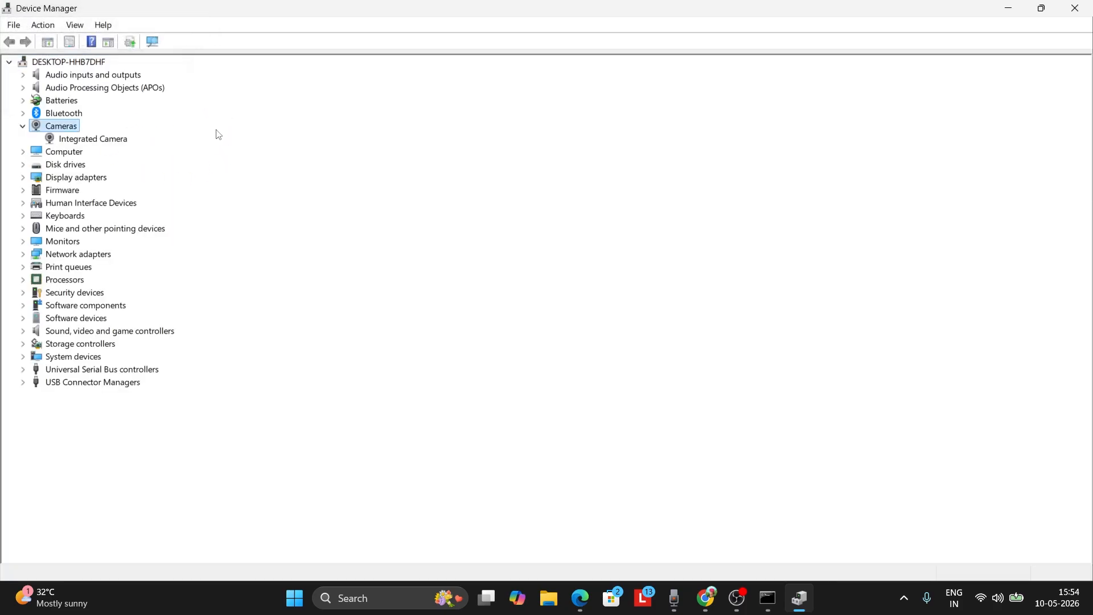
Step: Collapse Cameras and run Scan for hardware changes for the whole computer
click(44, 26)
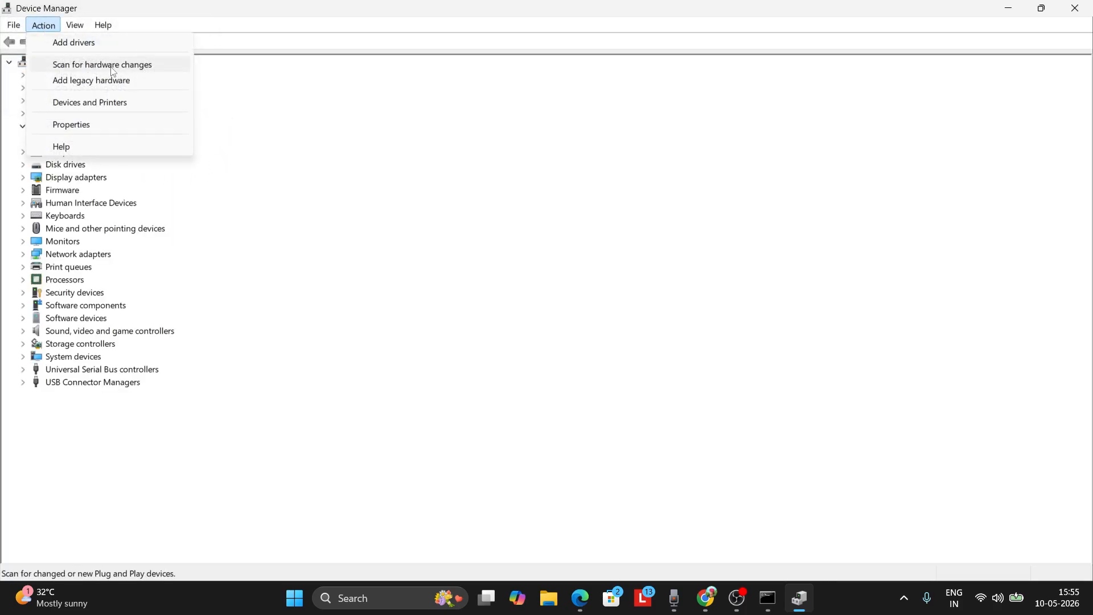
click(294, 158)
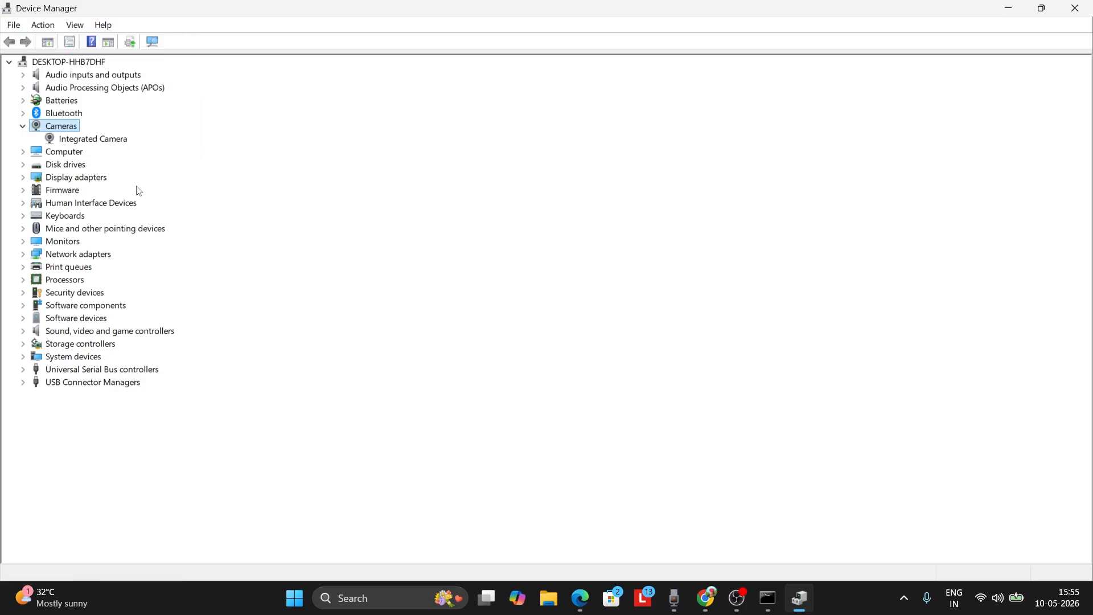
click(23, 126)
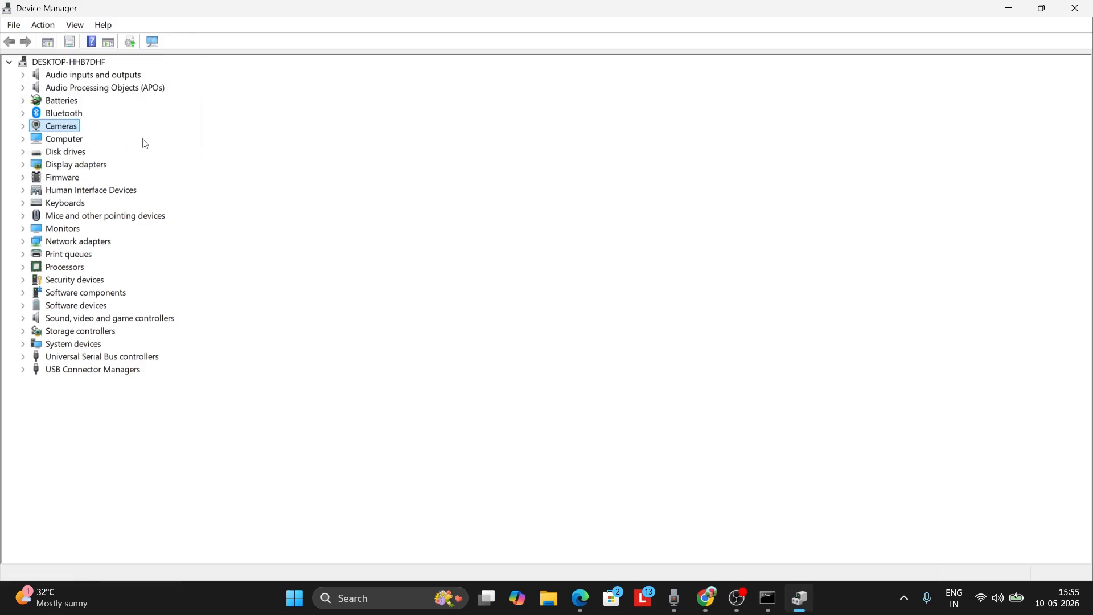
click(44, 26)
click(117, 68)
Step: Expand Cameras and start updating the Integrated Camera driver, browsing to the list of available drivers before cancelling
click(28, 127)
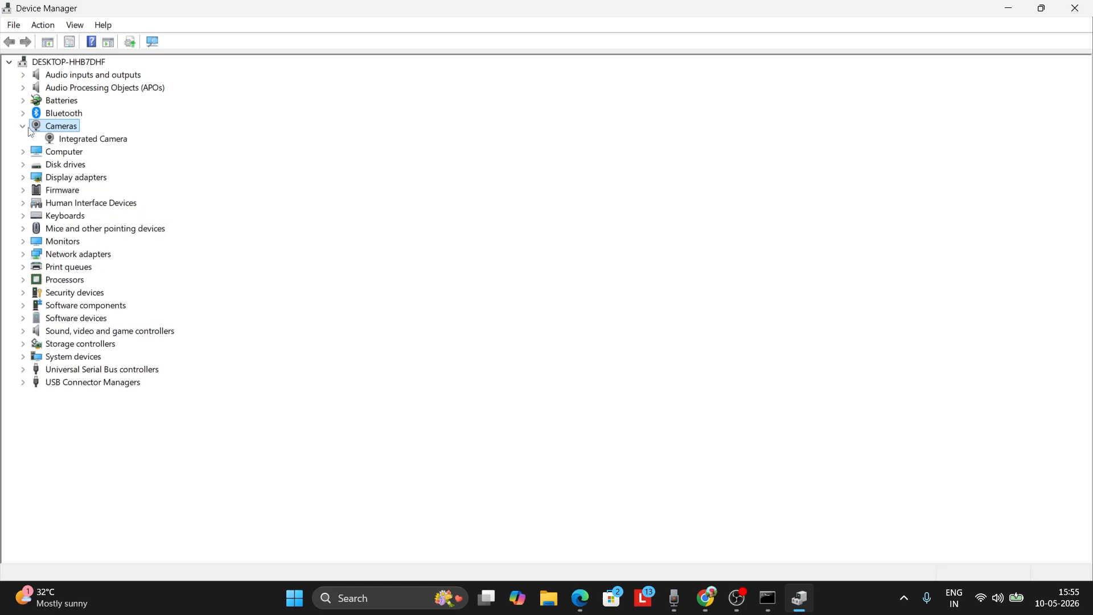
click(95, 142)
right_click(111, 147)
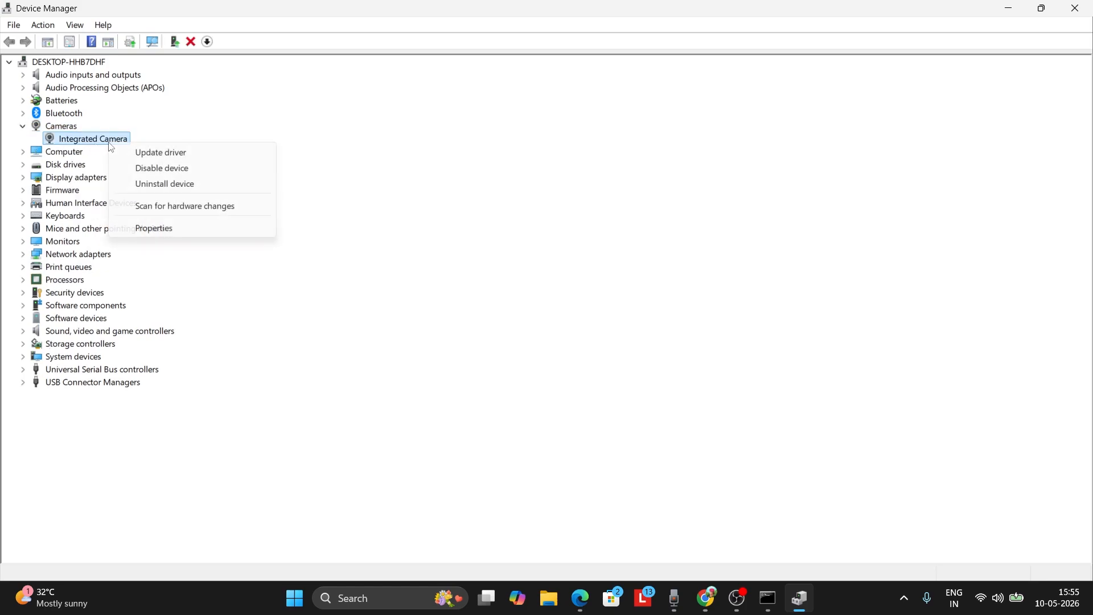
click(179, 156)
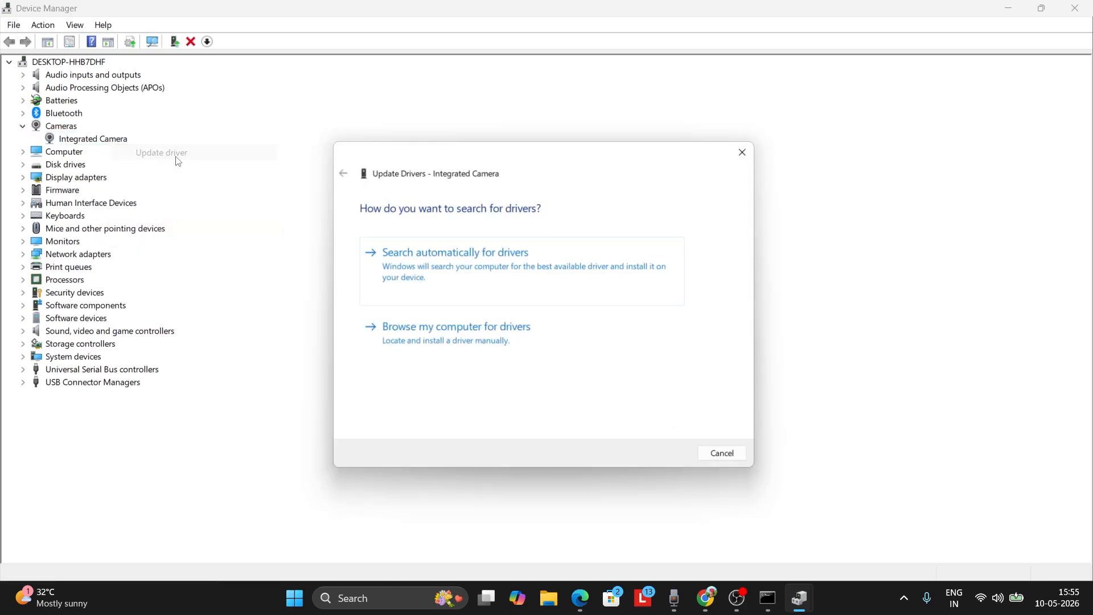
click(393, 342)
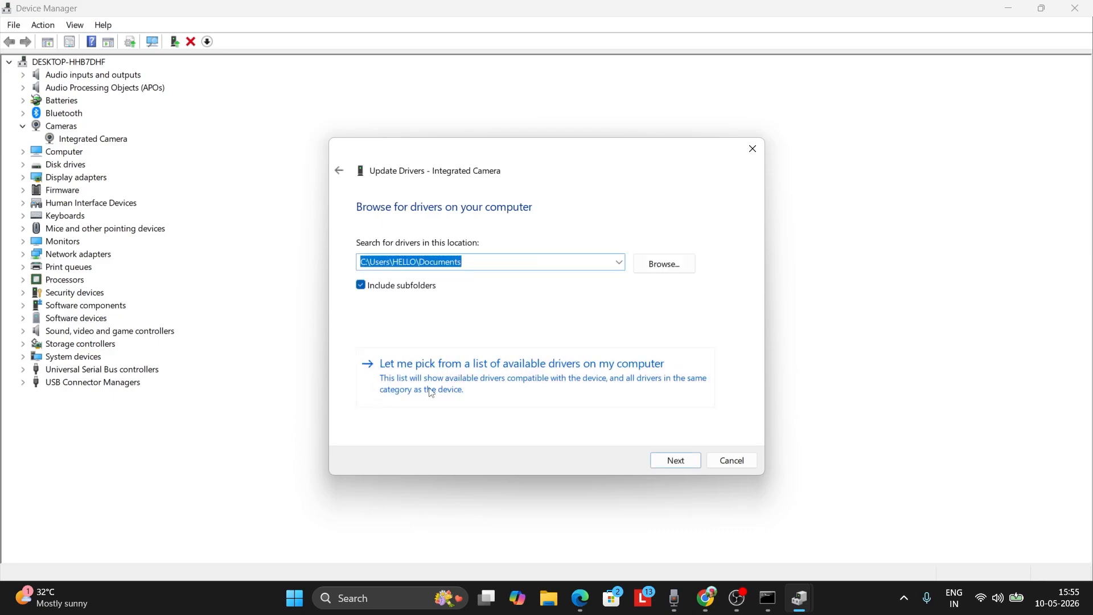
click(431, 370)
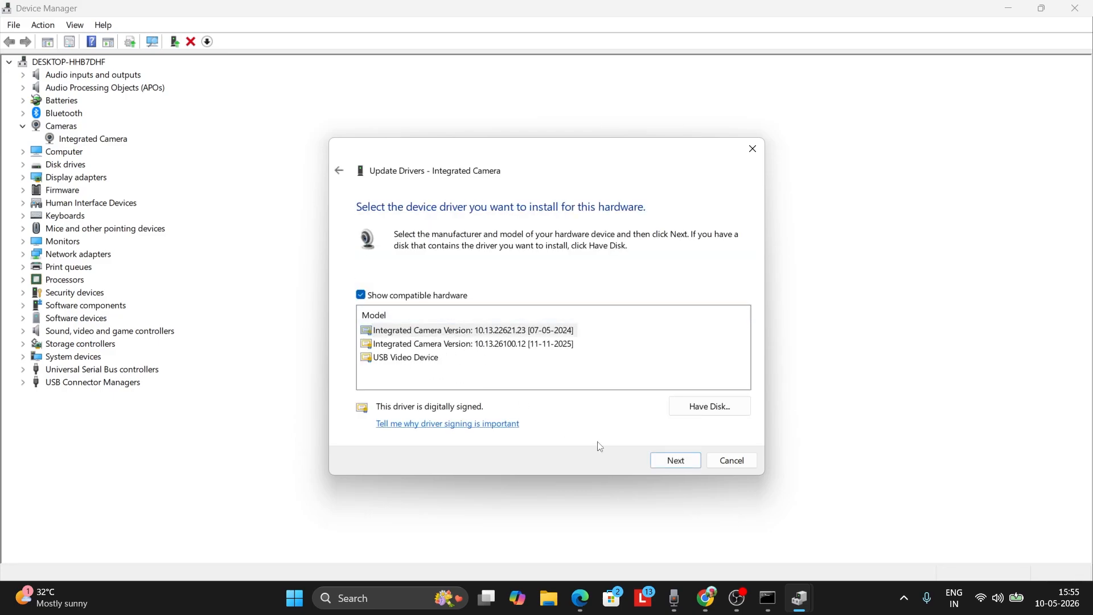
click(731, 460)
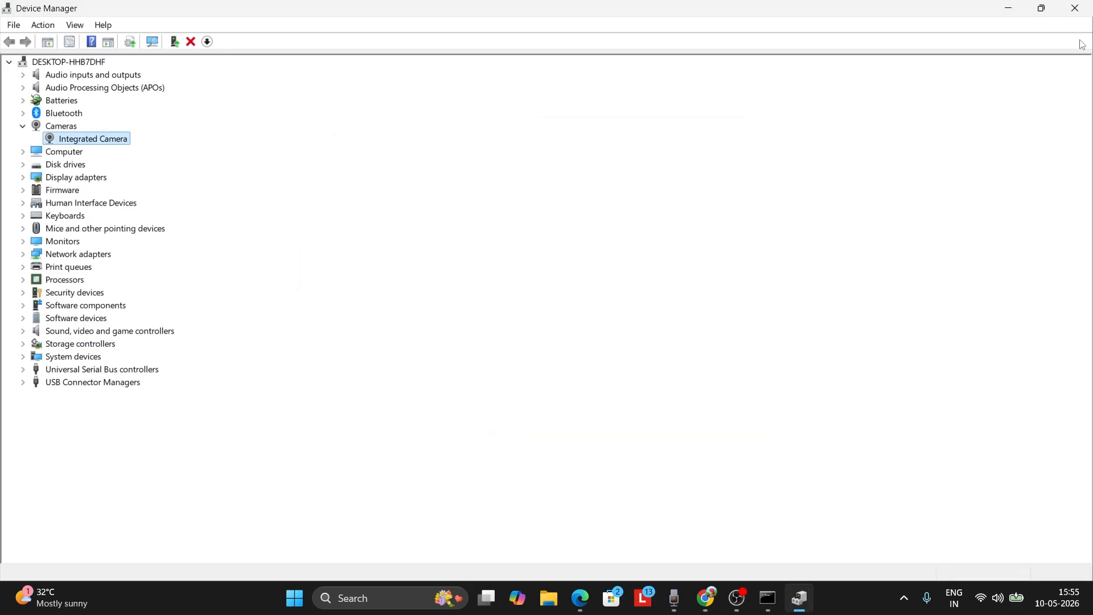
Step: Close Device Manager
click(1077, 14)
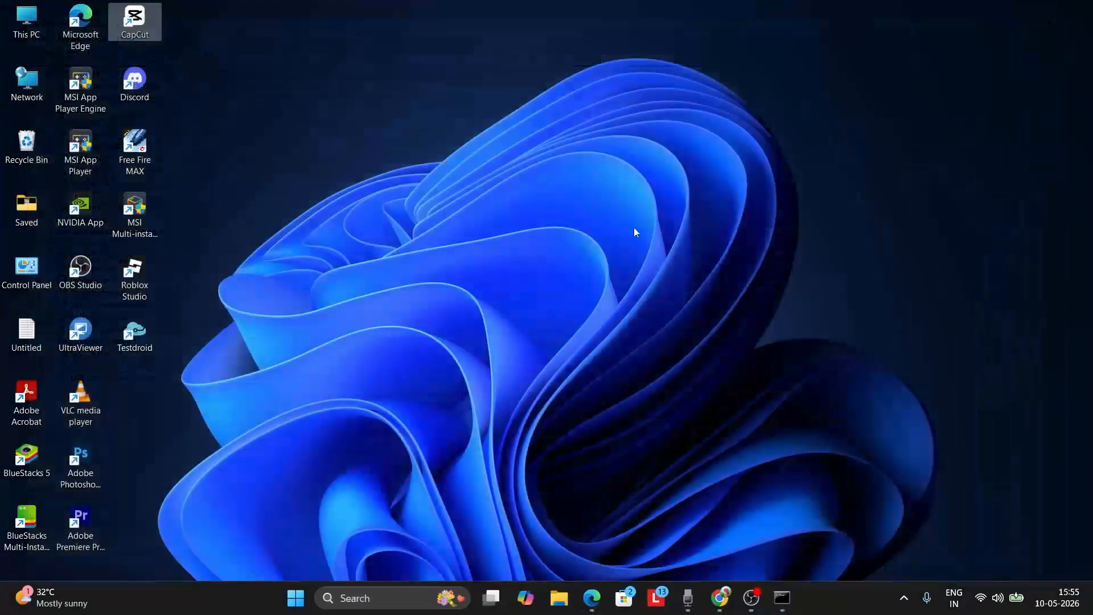